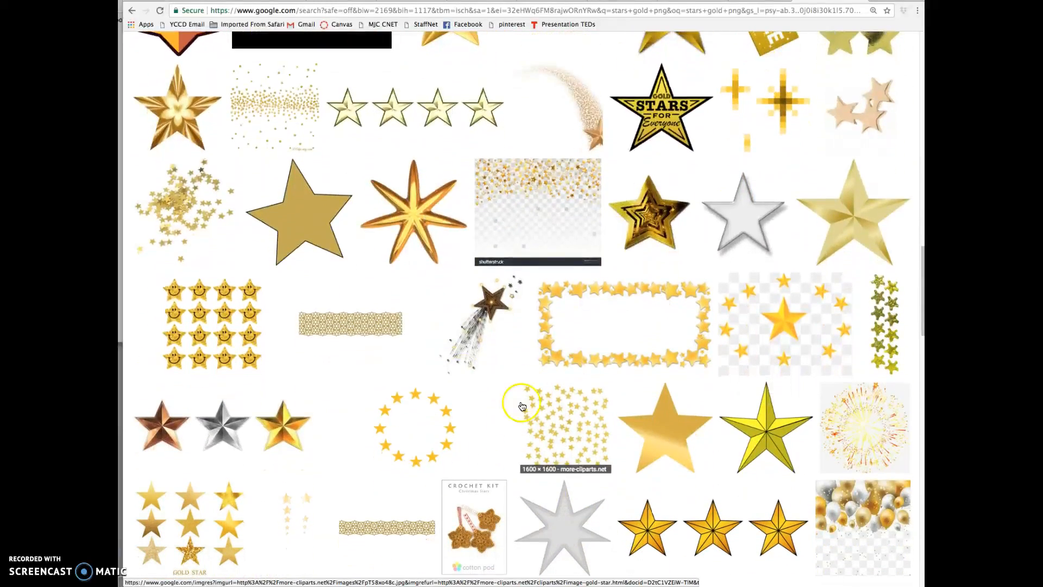
# Open the scattered gold stars image result, visit its source website, and browse the clip-art gallery there.
pyautogui.click(562, 424)
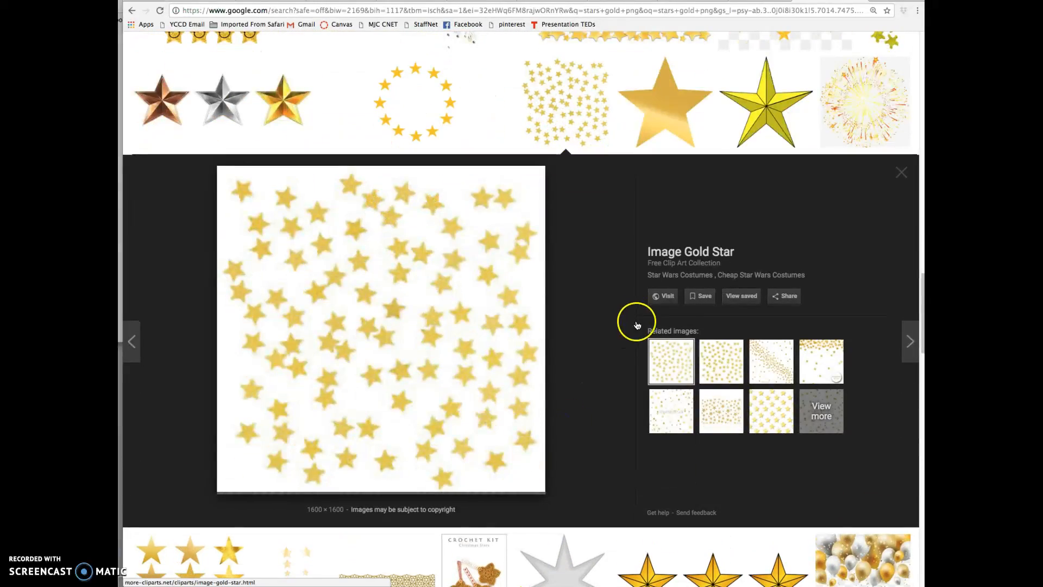
pyautogui.click(666, 298)
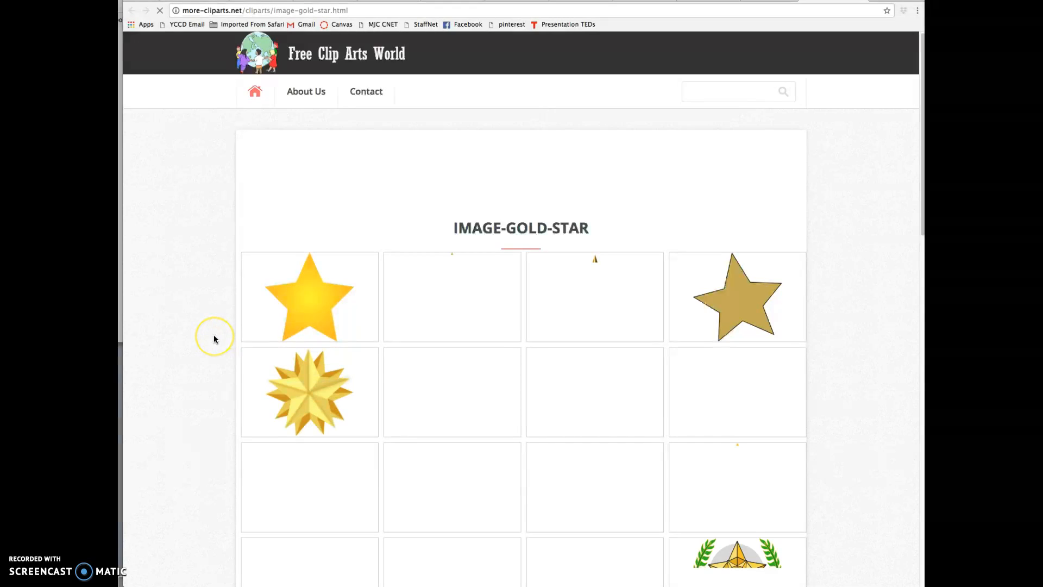
pyautogui.scroll(-3, 216, 340)
pyautogui.scroll(-5, 213, 339)
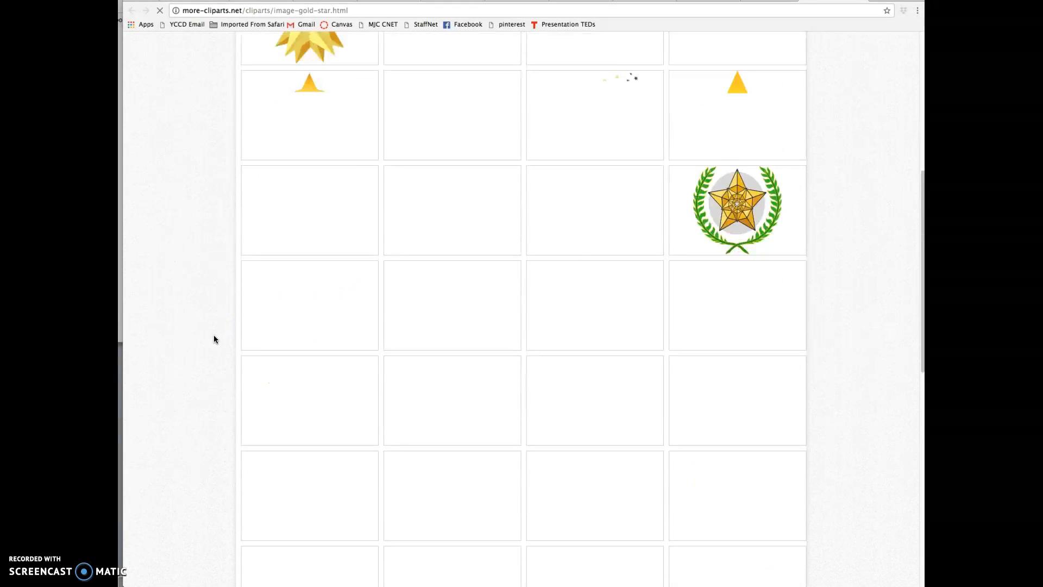
pyautogui.scroll(7, 213, 339)
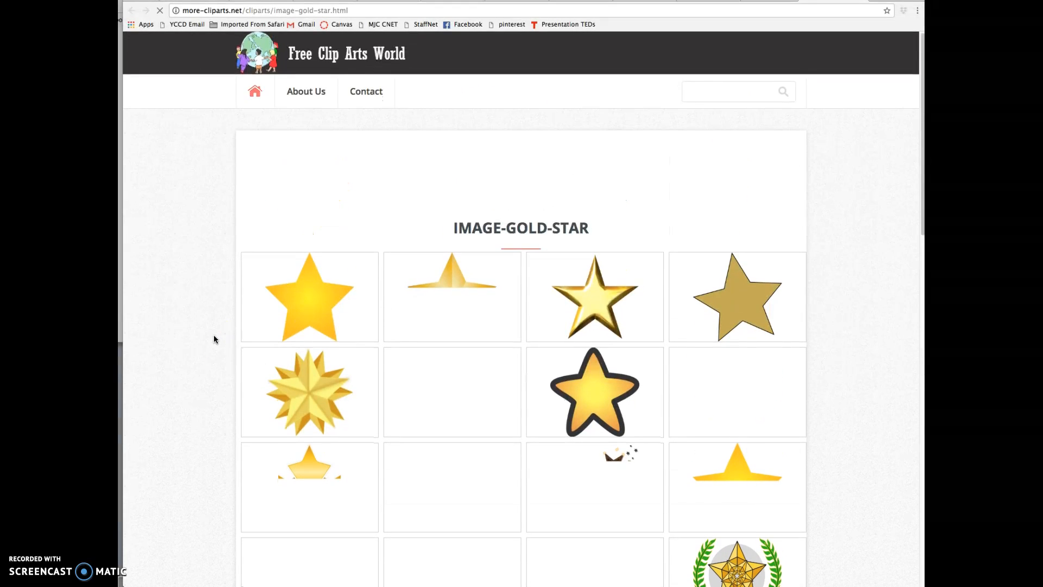
pyautogui.scroll(-6, 168, 157)
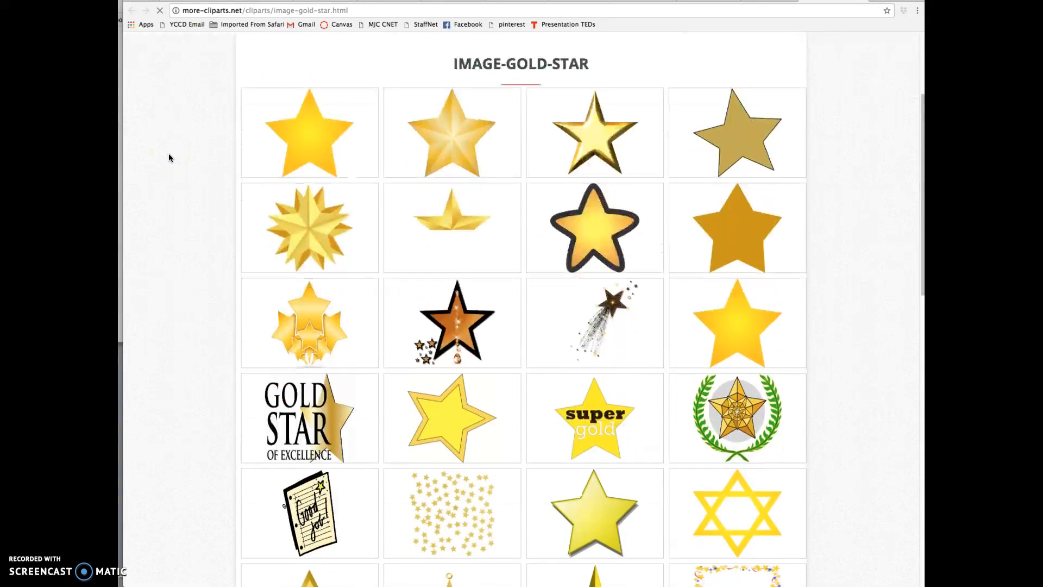
pyautogui.scroll(6, 445, 319)
# Enlarge the scattered small gold stars picture in the clip-art gallery and copy the image.
pyautogui.click(446, 319)
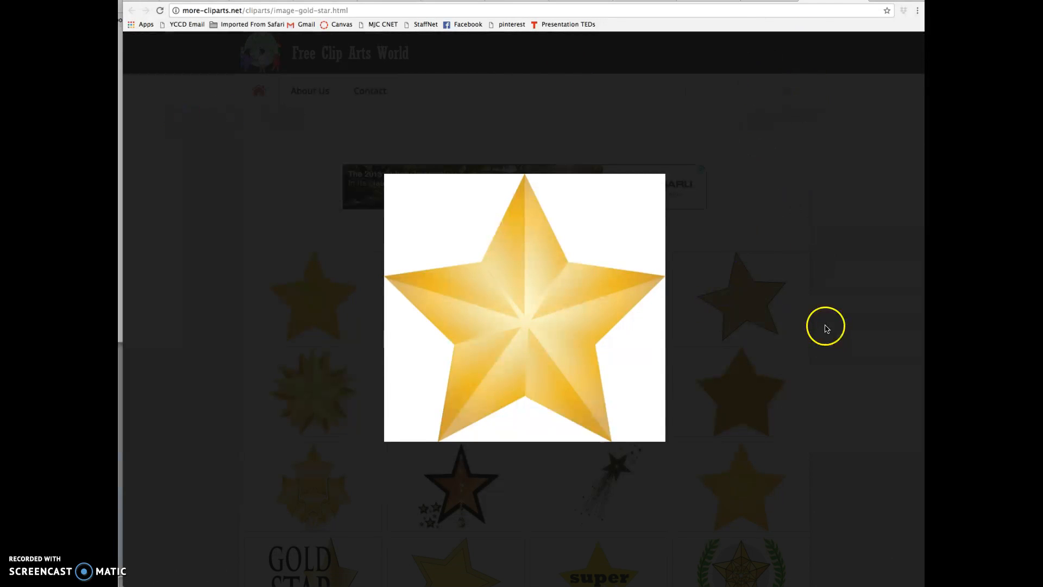
pyautogui.click(715, 272)
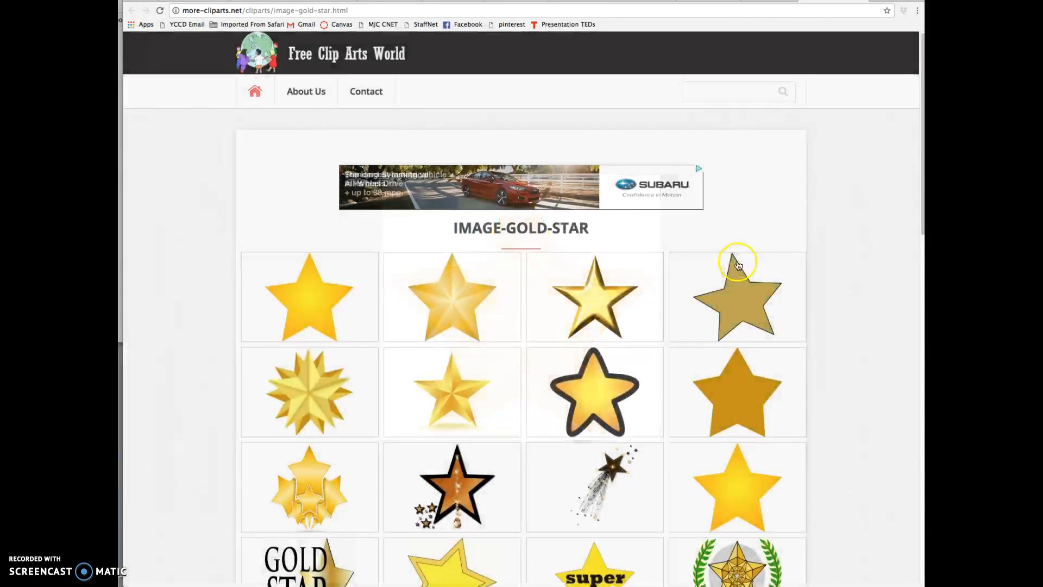
pyautogui.scroll(-7, 543, 287)
pyautogui.click(450, 308)
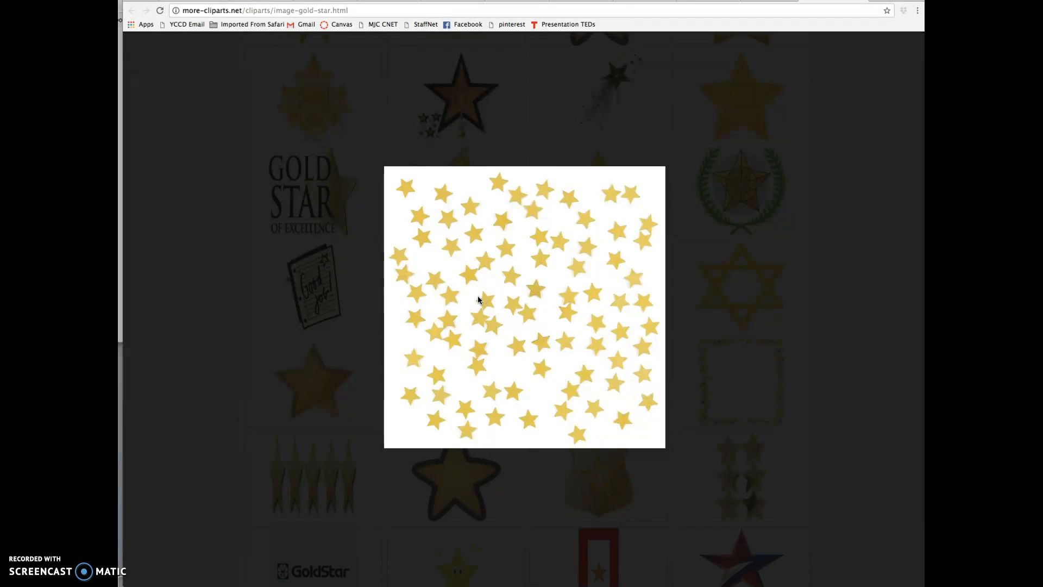
pyautogui.rightClick(478, 297)
pyautogui.click(498, 318)
# Switch to the presentation in PowerPoint and paste the gold stars picture onto the slide.
pyautogui.press('super+Tab')
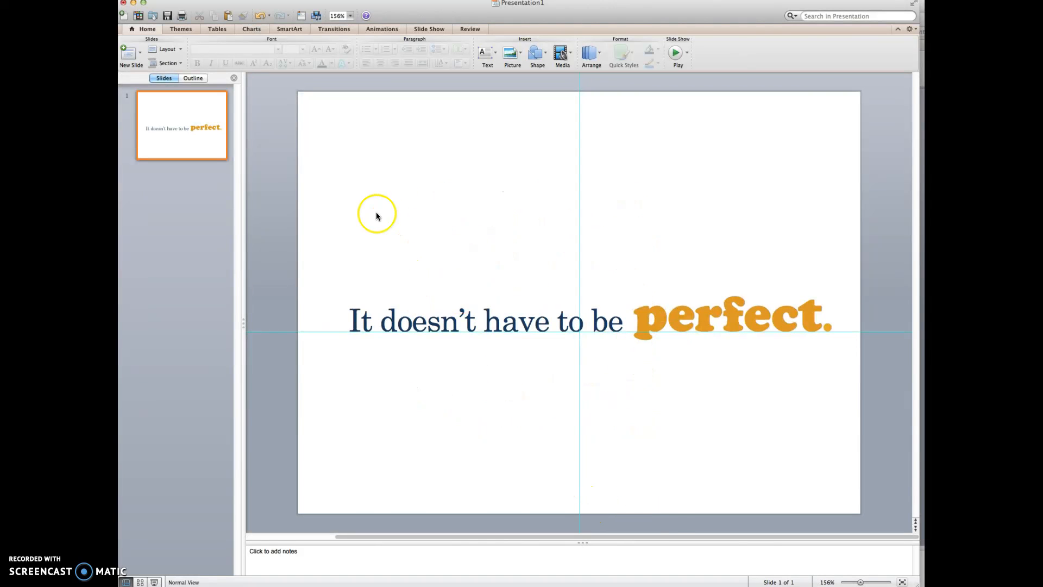
pyautogui.rightClick(369, 186)
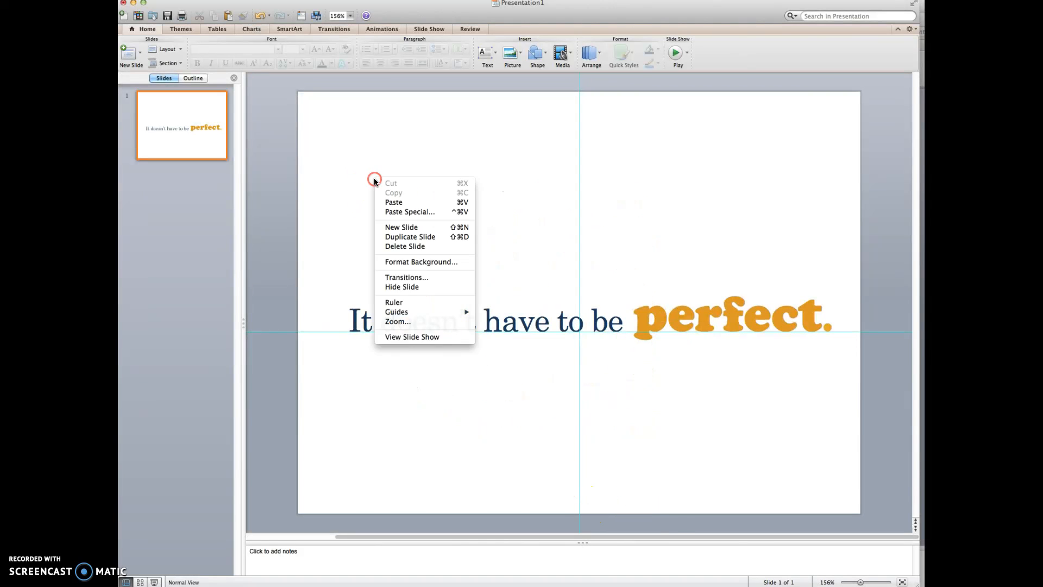
pyautogui.click(393, 203)
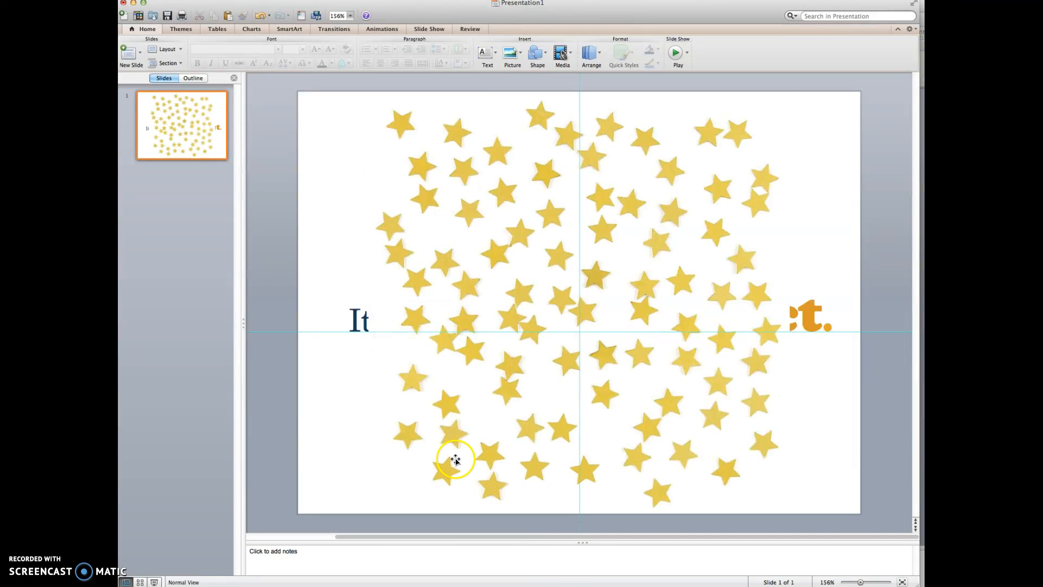
# Send the gold stars picture to the back, behind the slide's text.
pyautogui.rightClick(481, 451)
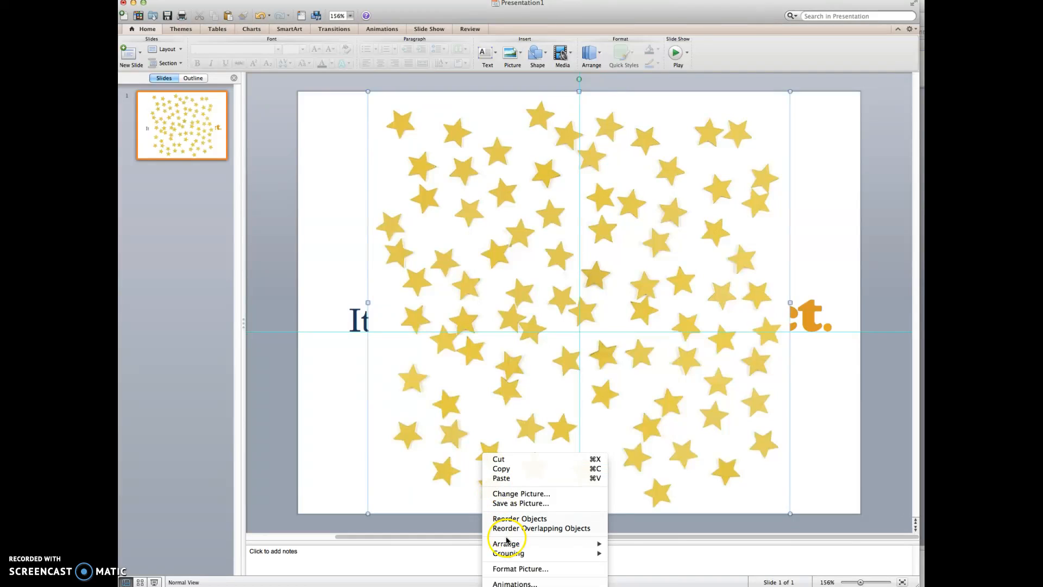
pyautogui.moveTo(506, 543)
pyautogui.click(663, 553)
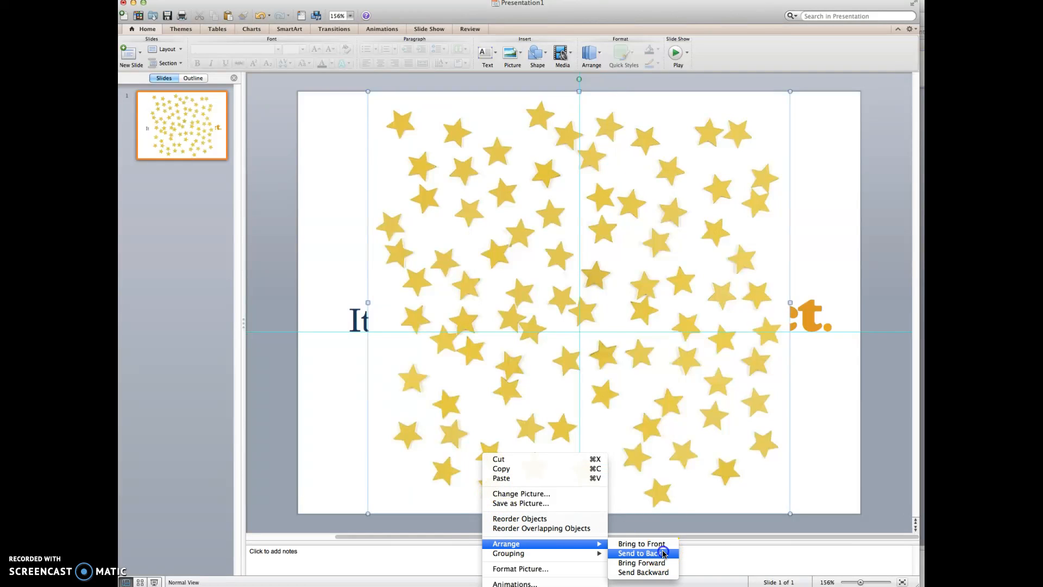
# Move the gold stars picture to the left part of the slide and shrink it to about 5.98" square.
pyautogui.moveTo(631, 414); pyautogui.dragTo(579, 419)
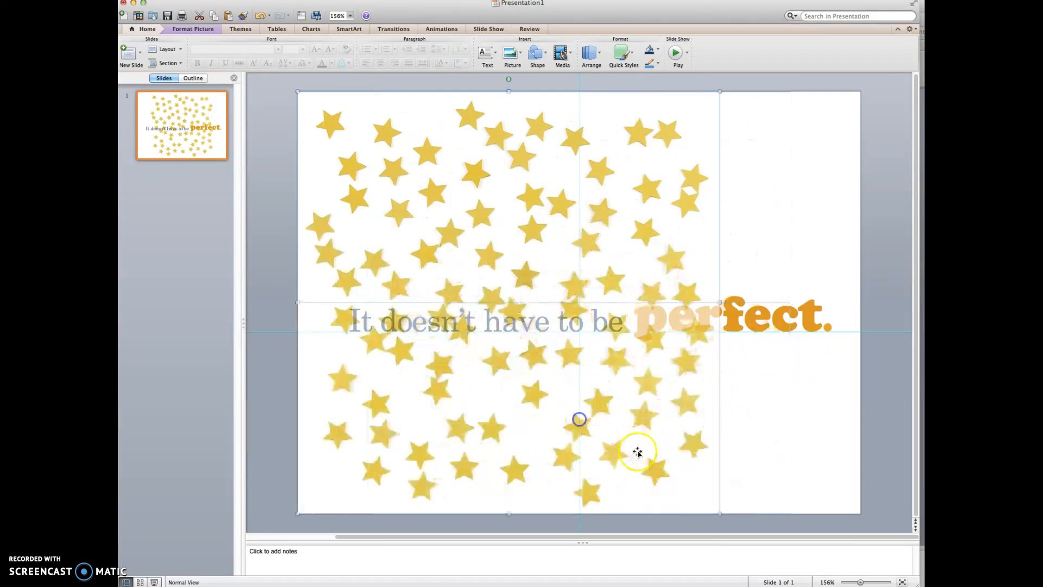
pyautogui.moveTo(721, 513); pyautogui.dragTo(606, 447)
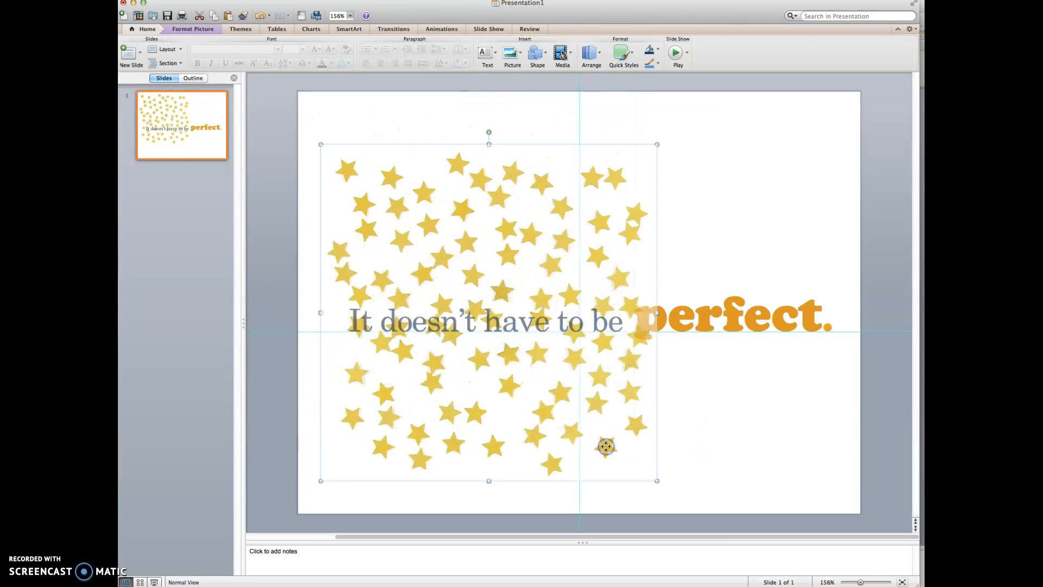
pyautogui.hscroll(-2, 606, 448)
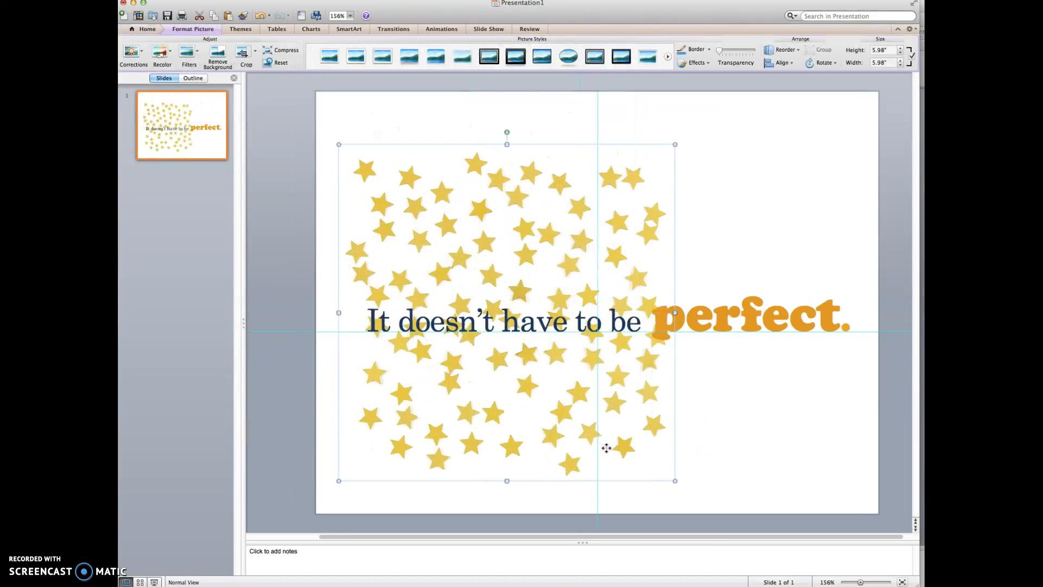
pyautogui.click(638, 447)
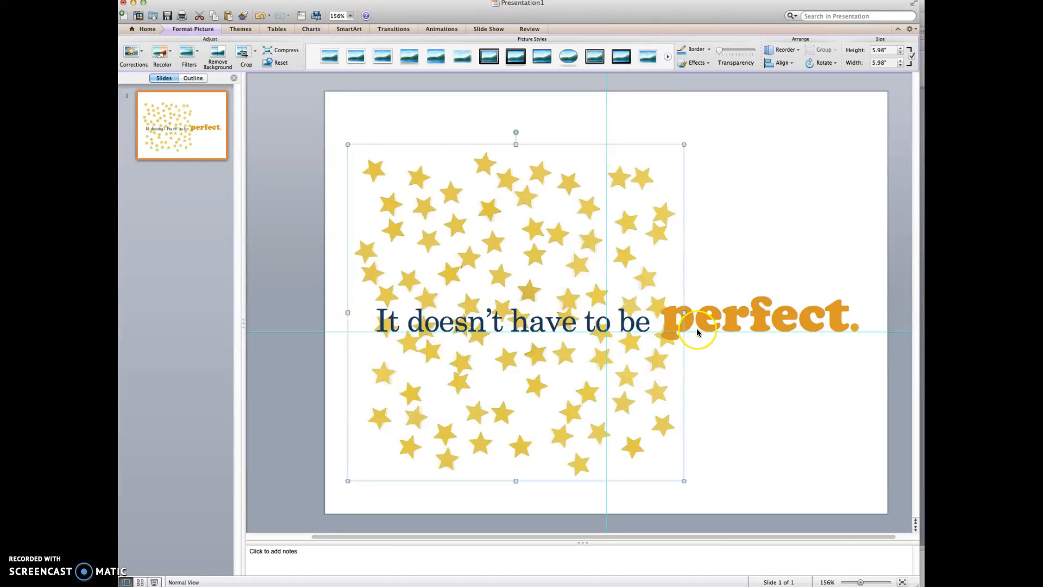
# Make the stars picture roughly half transparent and shift it partly past the slide's left edge.
pyautogui.moveTo(719, 50); pyautogui.dragTo(740, 51)
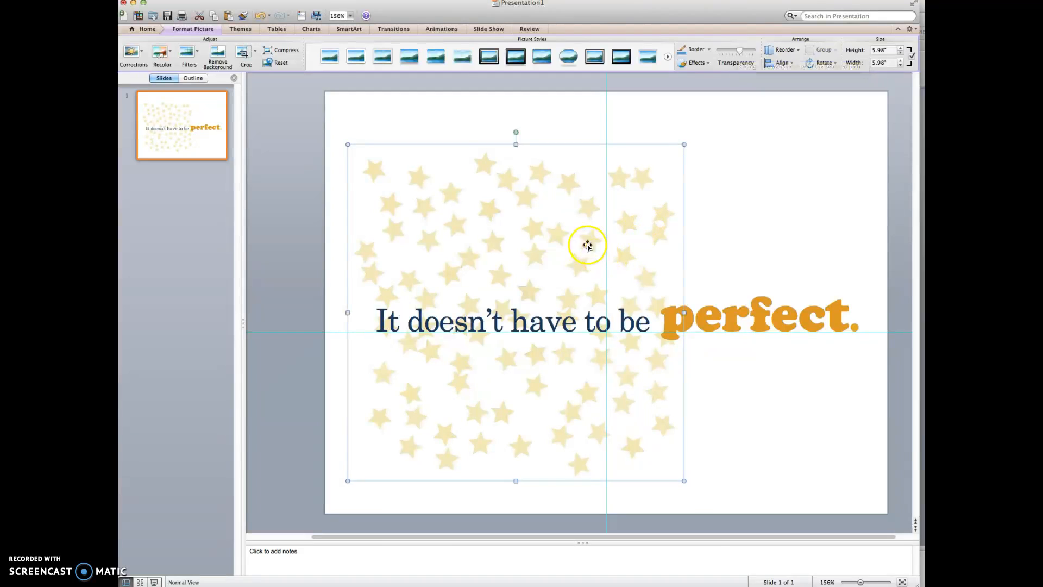
pyautogui.moveTo(586, 242); pyautogui.dragTo(517, 241)
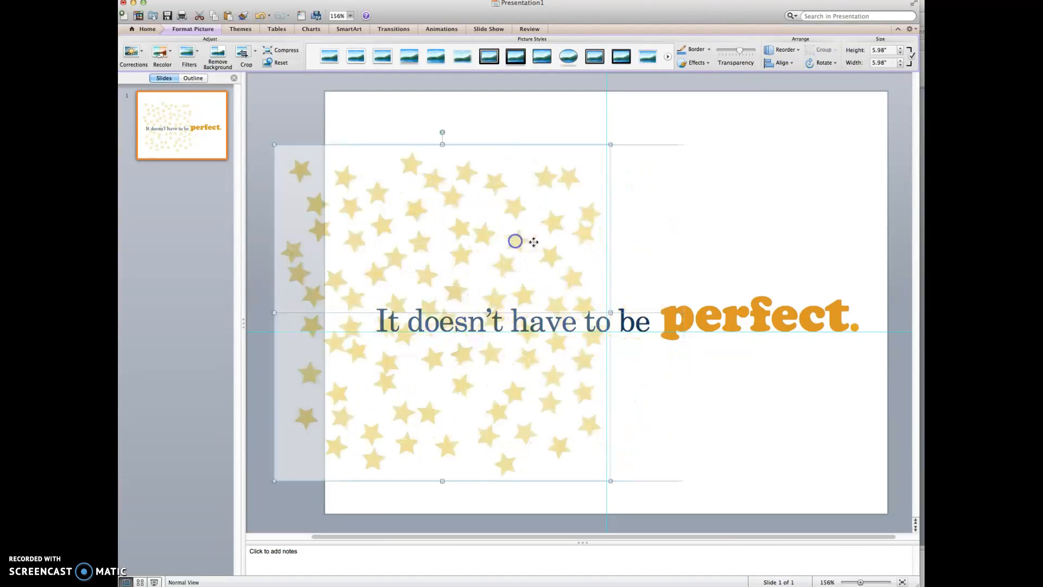
# Duplicate the faded stars picture and rotate the copy by 90°.
pyautogui.rightClick(519, 239)
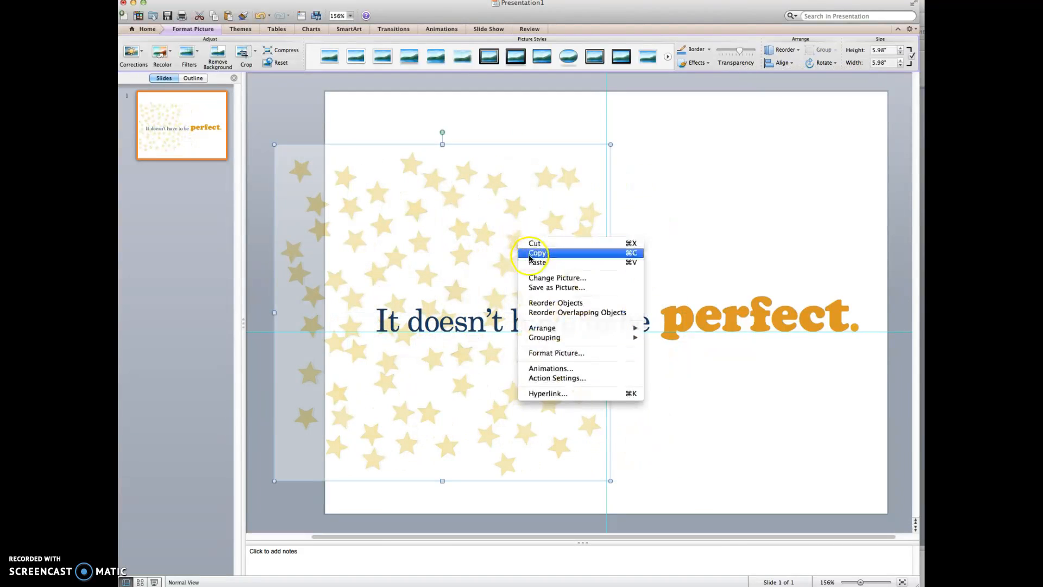
pyautogui.click(532, 253)
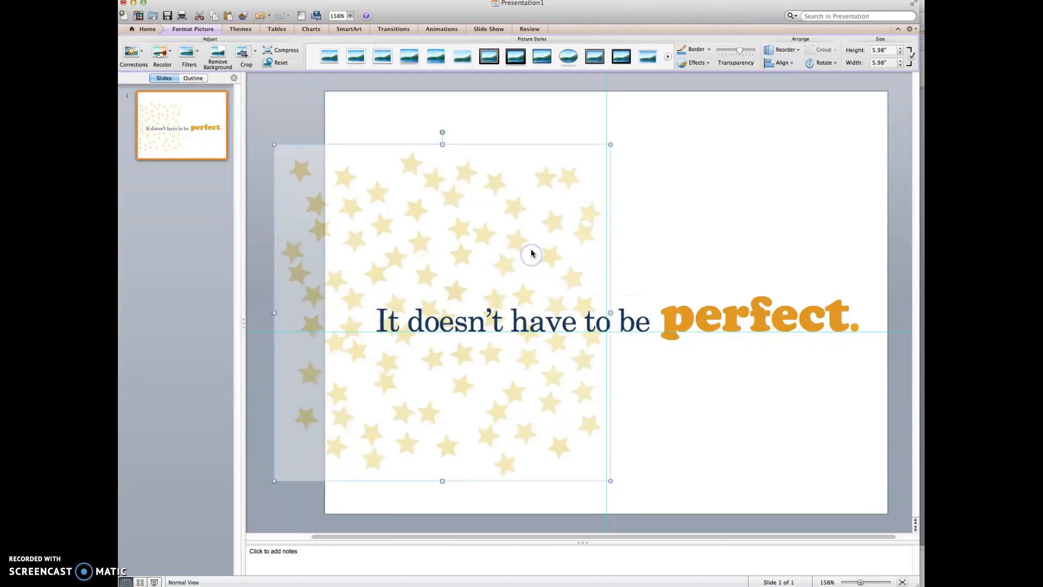
pyautogui.rightClick(683, 242)
pyautogui.click(706, 268)
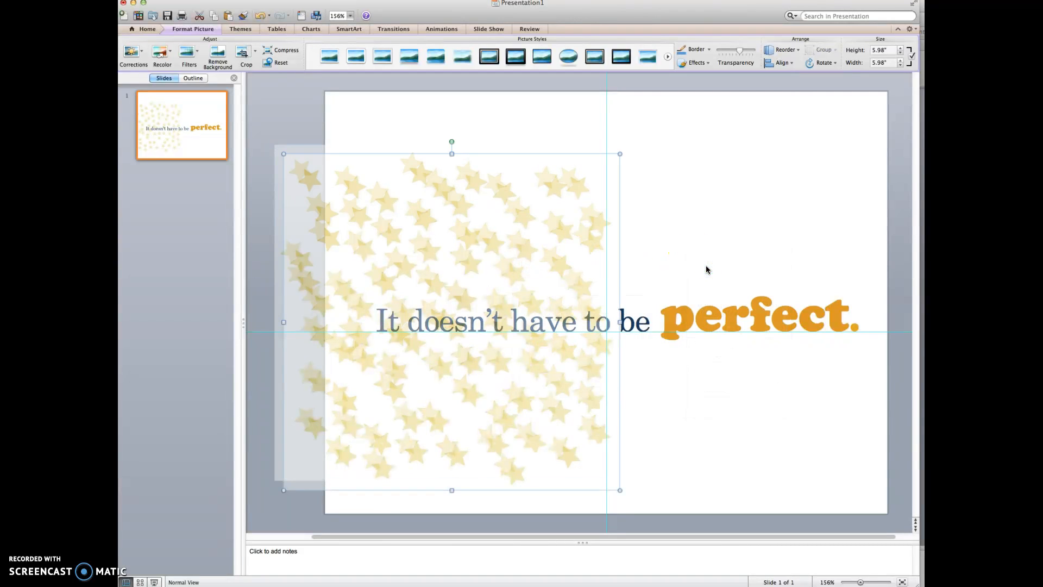
pyautogui.moveTo(456, 141)
pyautogui.mouseDown()
pyautogui.moveTo(517, 161)
pyautogui.moveTo(603, 237)
pyautogui.moveTo(632, 333)
pyautogui.mouseUp()
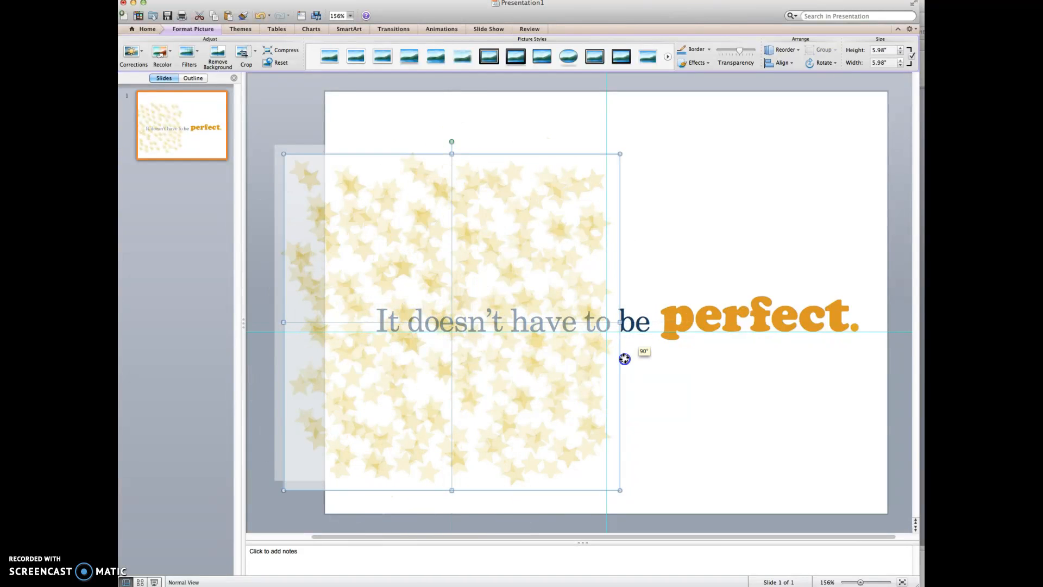
# Move the rotated stars copy to the right half of the slide, beside the original picture.
pyautogui.click(489, 218)
pyautogui.moveTo(489, 218); pyautogui.dragTo(794, 218)
pyautogui.click(577, 524)
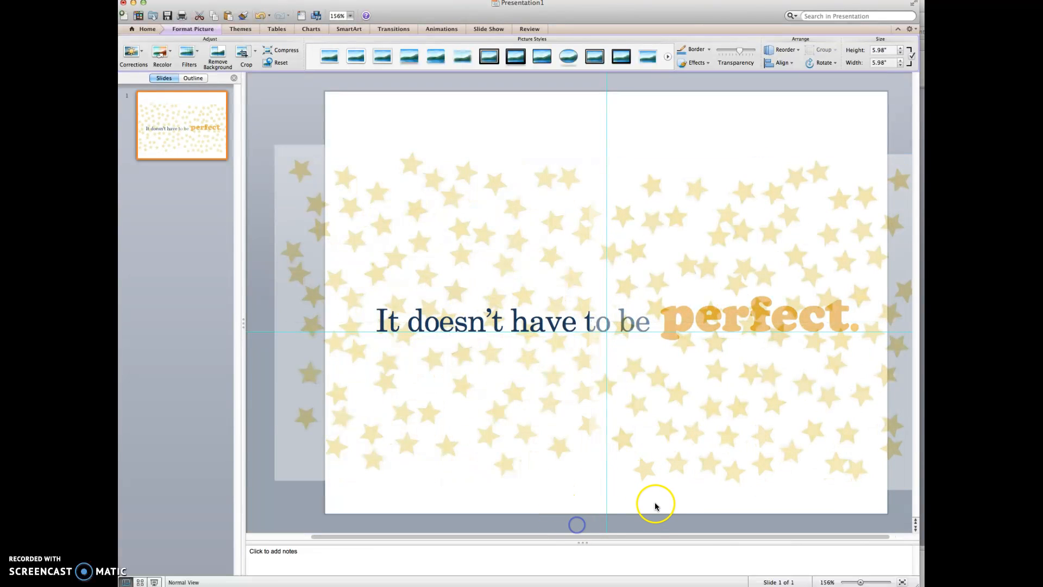
# Send the right-hand stars picture to the back, behind the word "perfect.".
pyautogui.click(556, 216)
pyautogui.rightClick(717, 231)
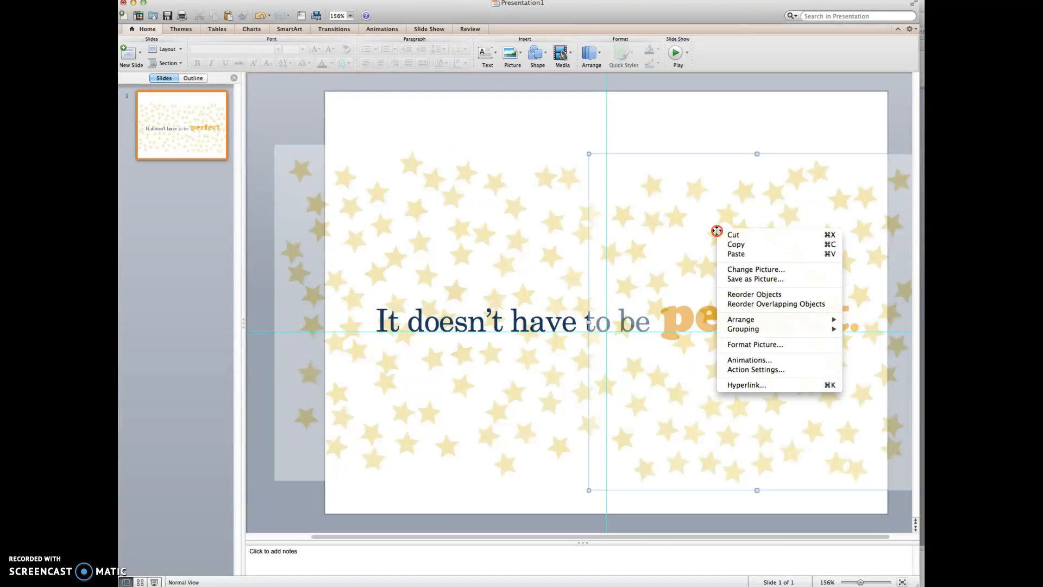
pyautogui.moveTo(782, 319)
pyautogui.click(866, 330)
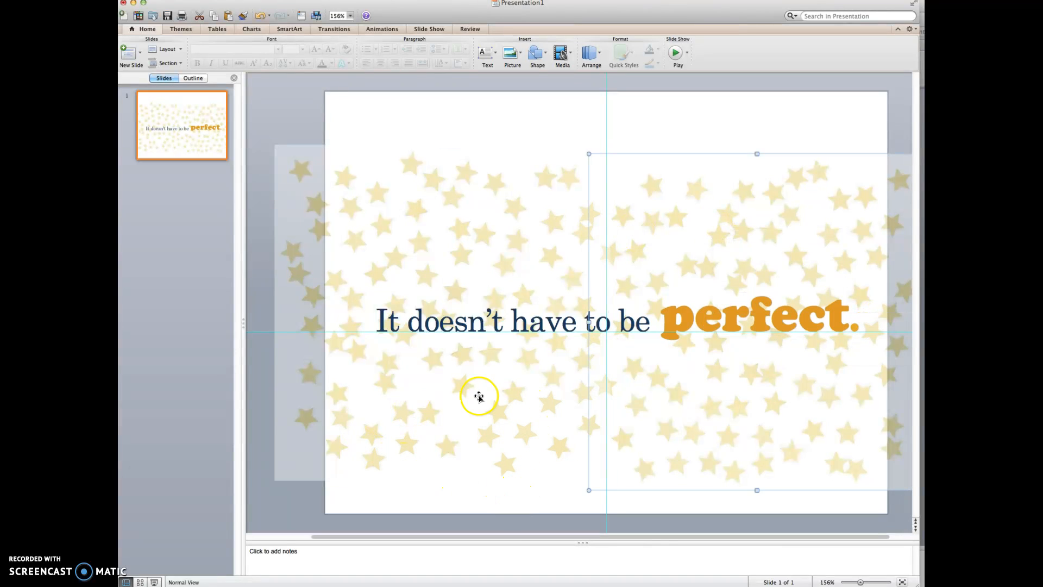
# Apply the first outer shadow preset to the "perfect." text box.
pyautogui.click(704, 278)
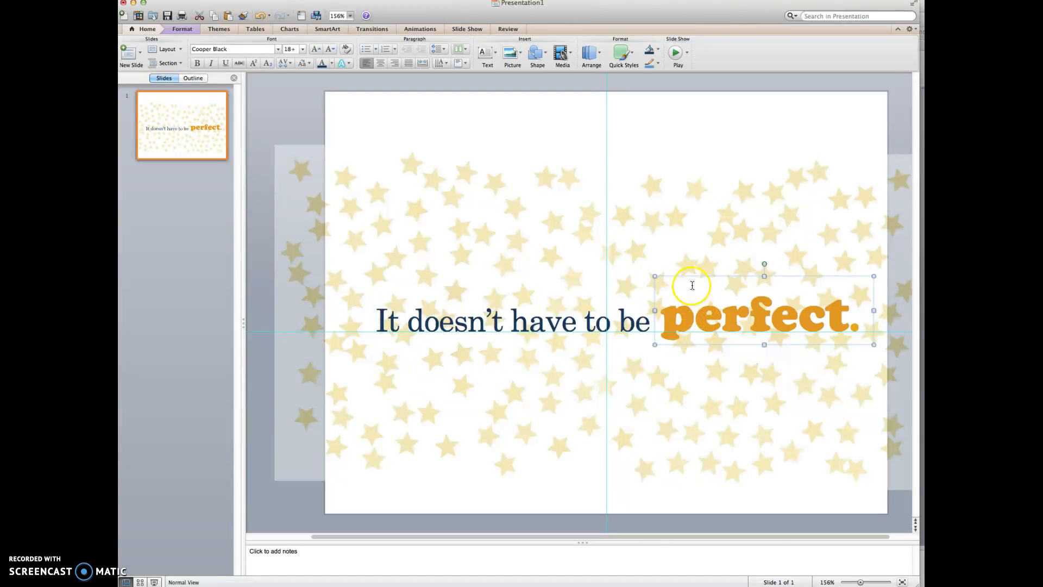
pyautogui.click(693, 277)
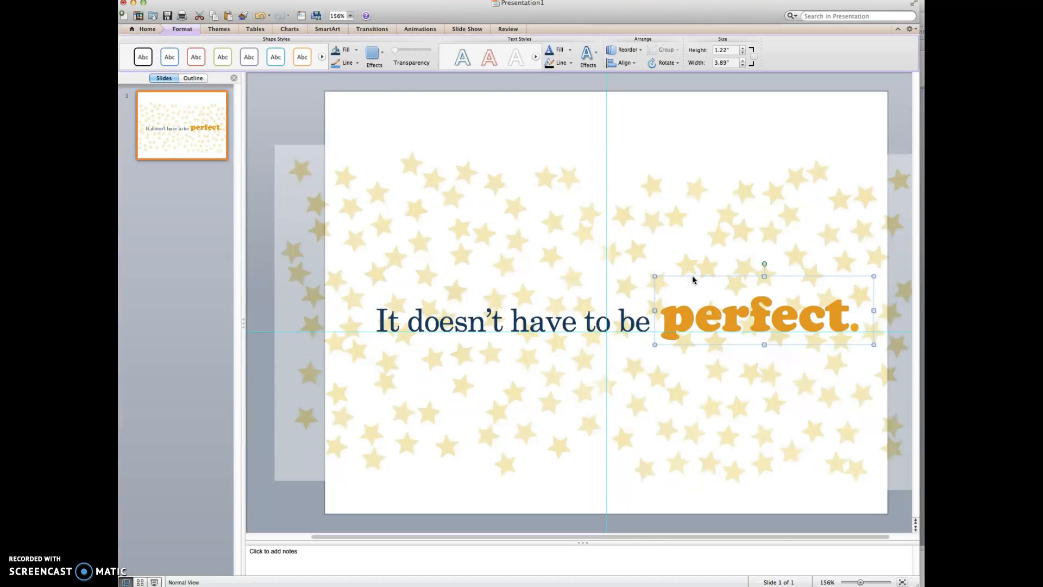
pyautogui.click(382, 54)
pyautogui.moveTo(429, 74)
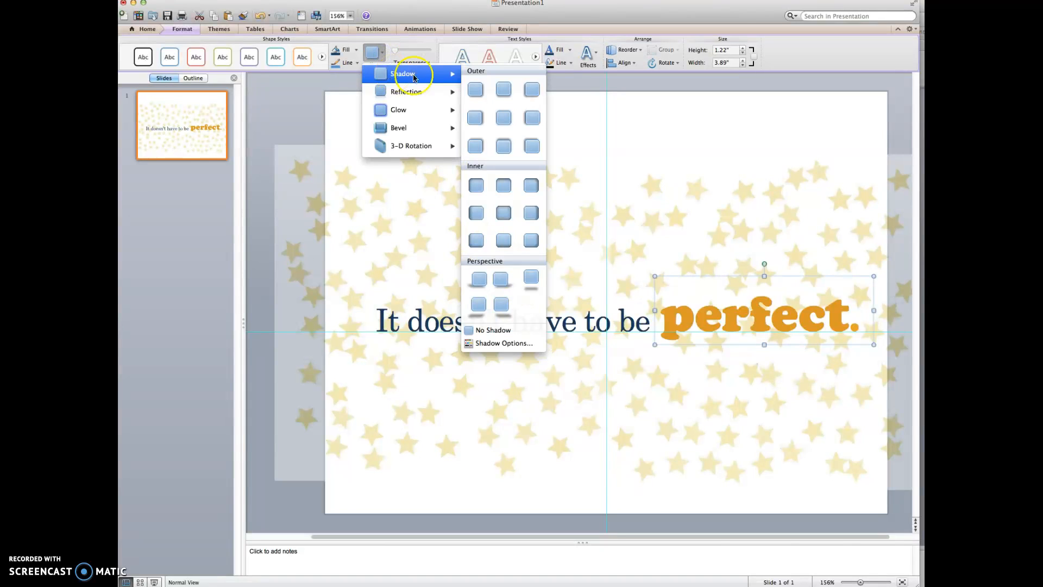
pyautogui.click(474, 91)
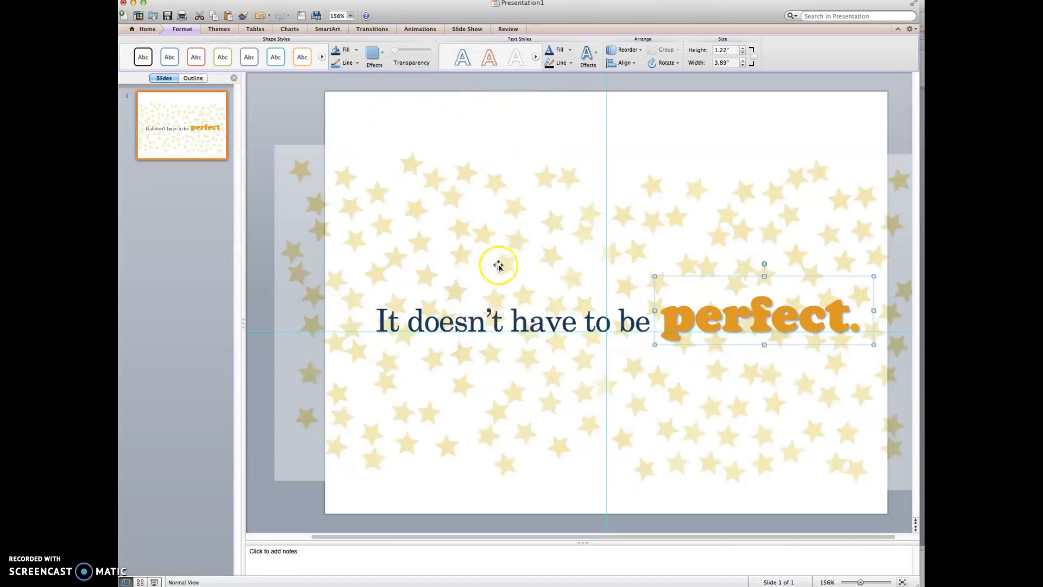
# Apply the first outer shadow preset to the "It doesn't have to be" text box.
pyautogui.click(511, 322)
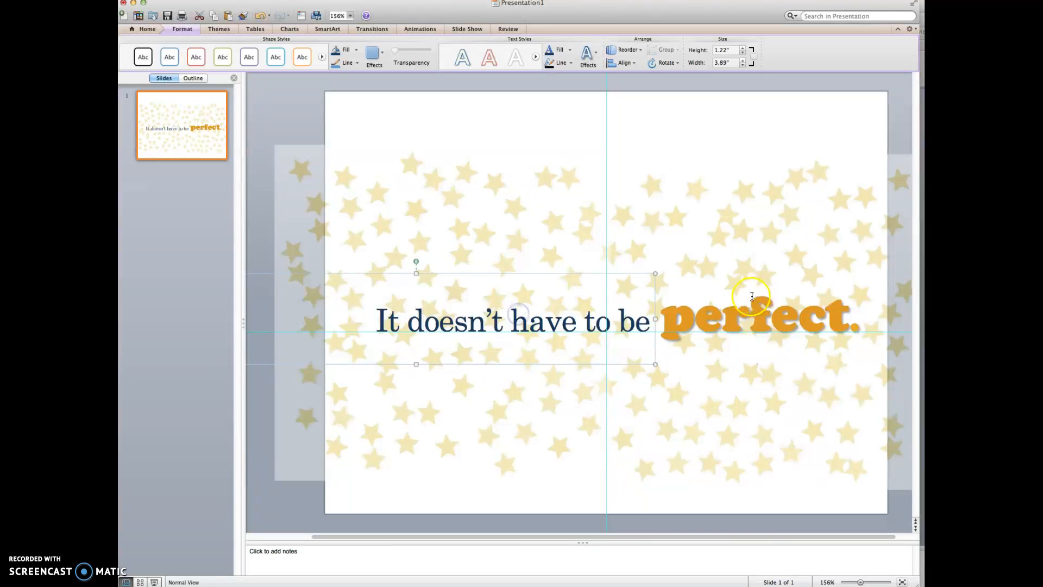
pyautogui.click(598, 274)
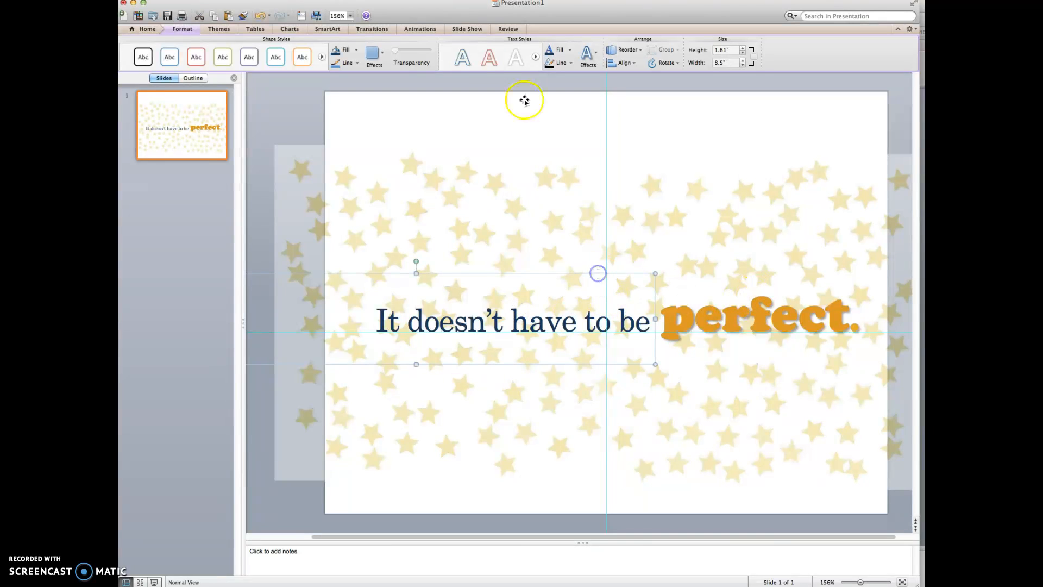
pyautogui.click(378, 58)
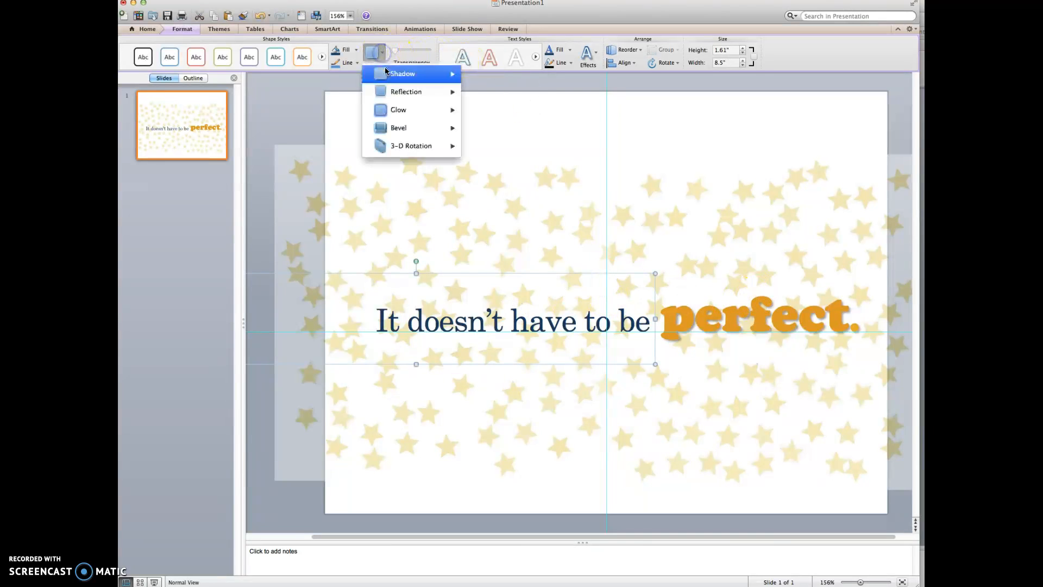
pyautogui.moveTo(435, 73)
pyautogui.click(476, 88)
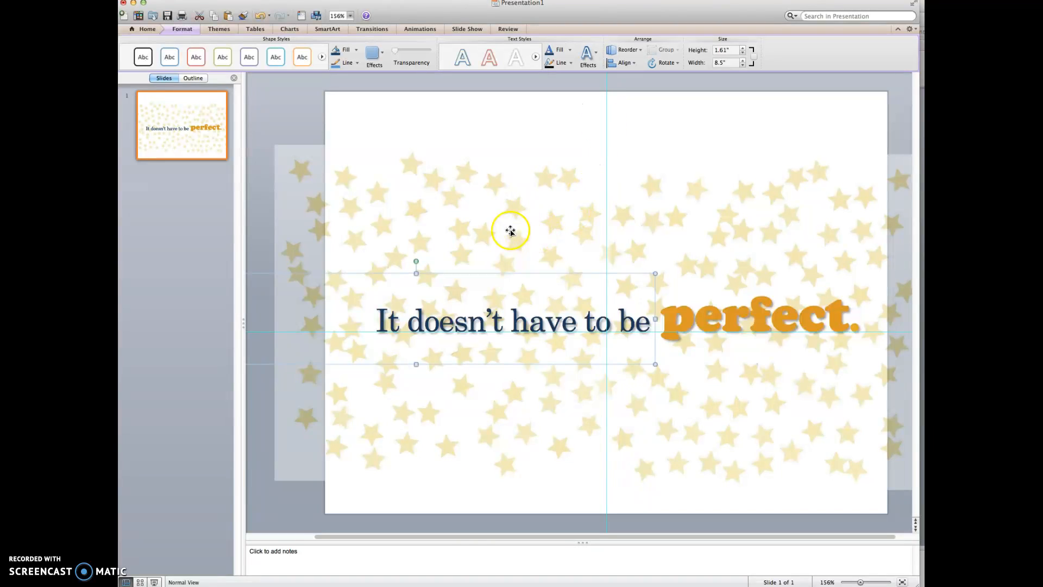
# Nudge the left stars picture slightly down to line up with the right one, and deselect it.
pyautogui.click(521, 215)
pyautogui.moveTo(521, 216); pyautogui.dragTo(517, 225)
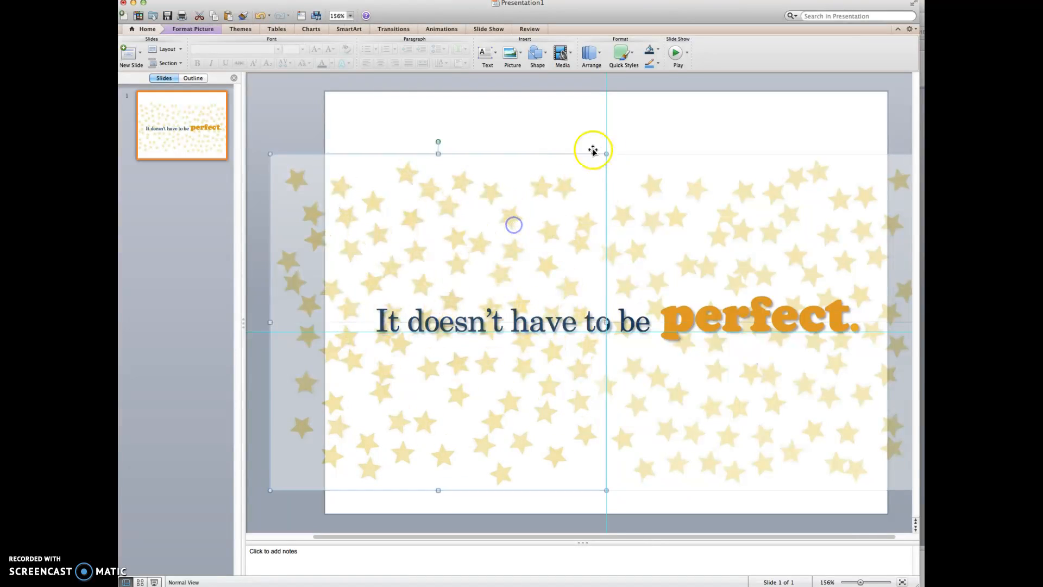
pyautogui.click(517, 141)
pyautogui.click(696, 496)
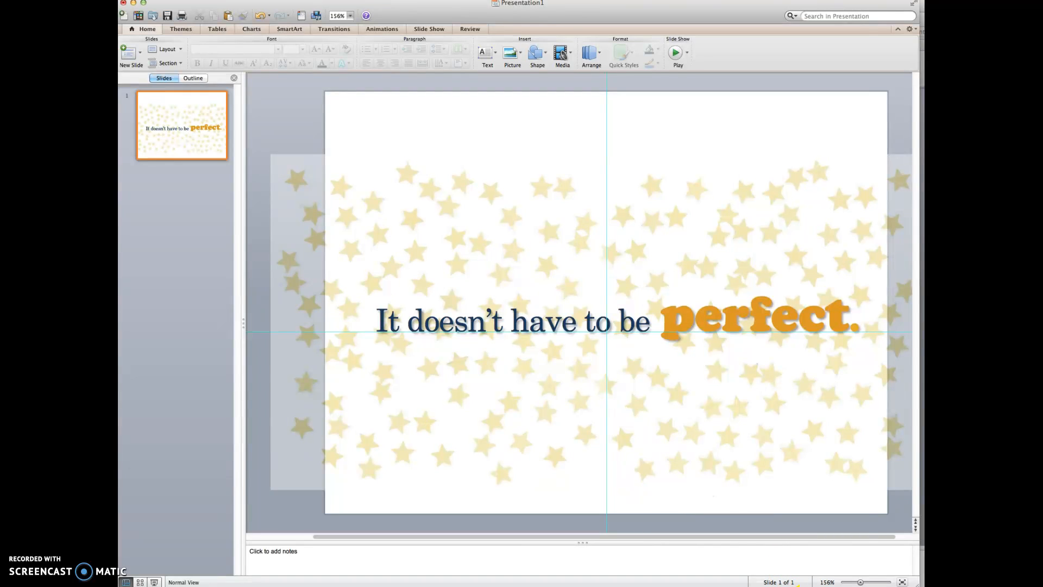
# Switch to the finished "It doesn't have to be perfect." banner PDF in Acrobat and view it at 8.33% zoom.
pyautogui.click(797, 585)
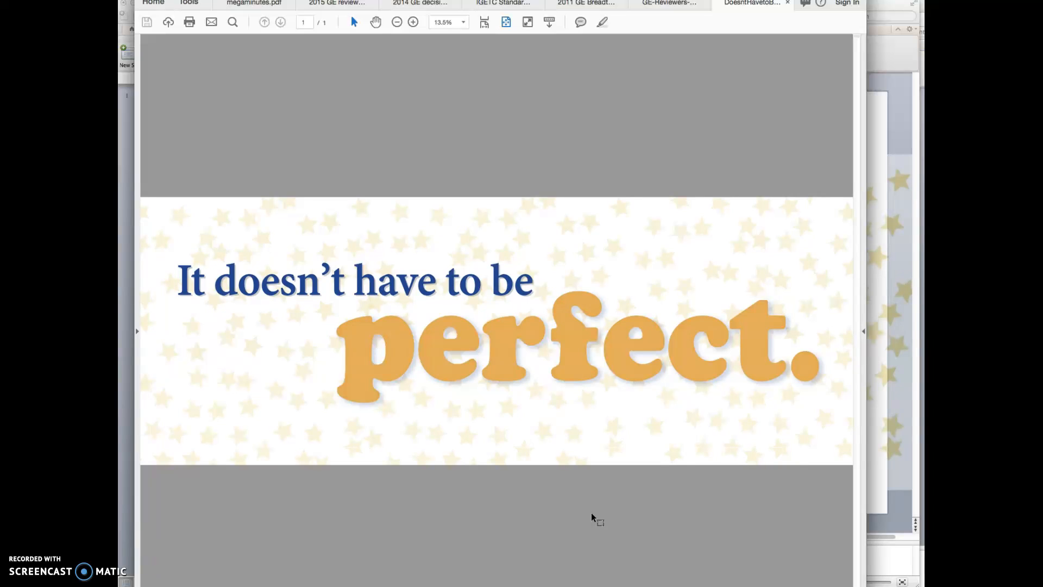
pyautogui.press('super+minus')
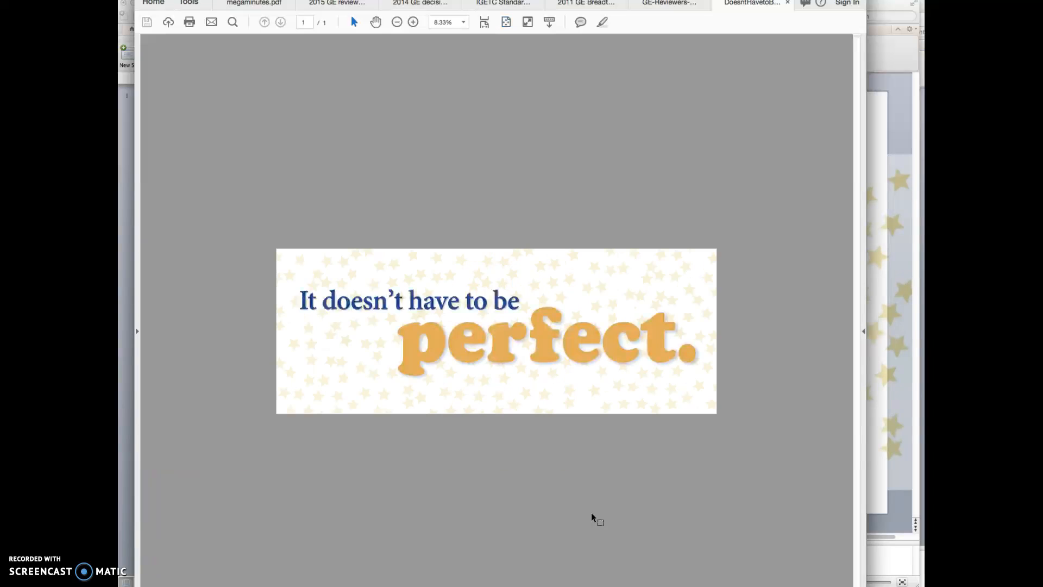